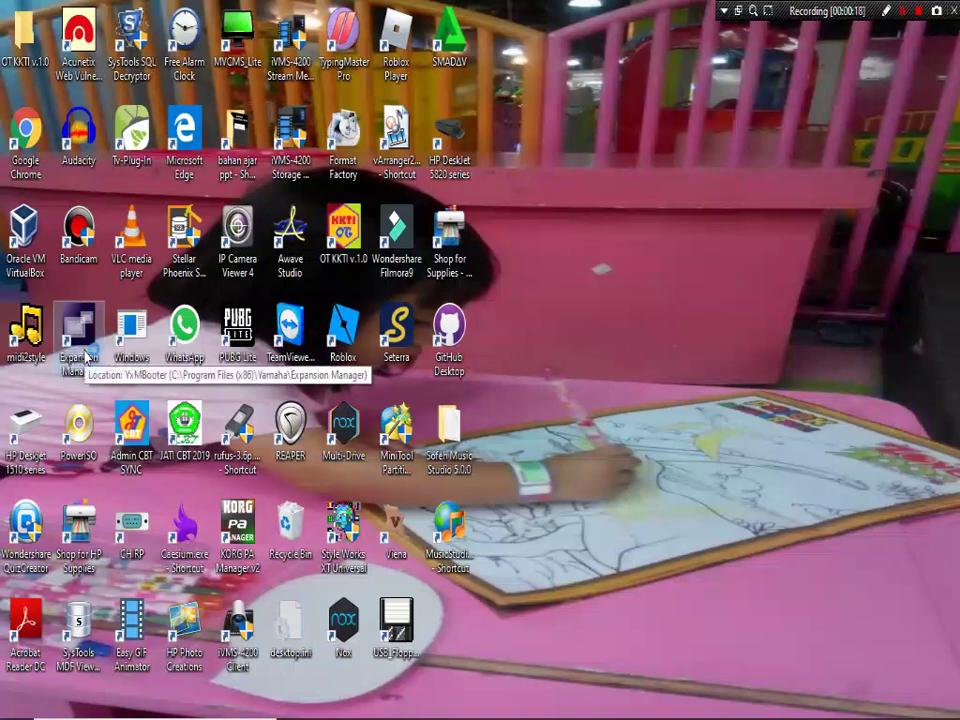
Launch Yamaha Expansion Manager and start importing a pack into My Packs
double_click(87, 354)
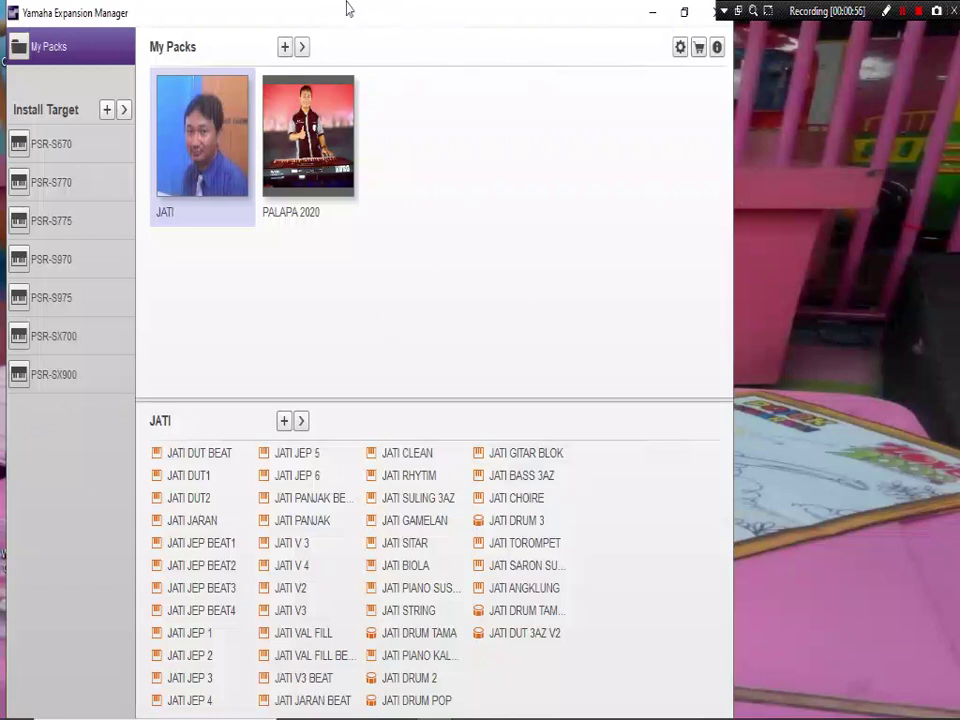
left_click(284, 50)
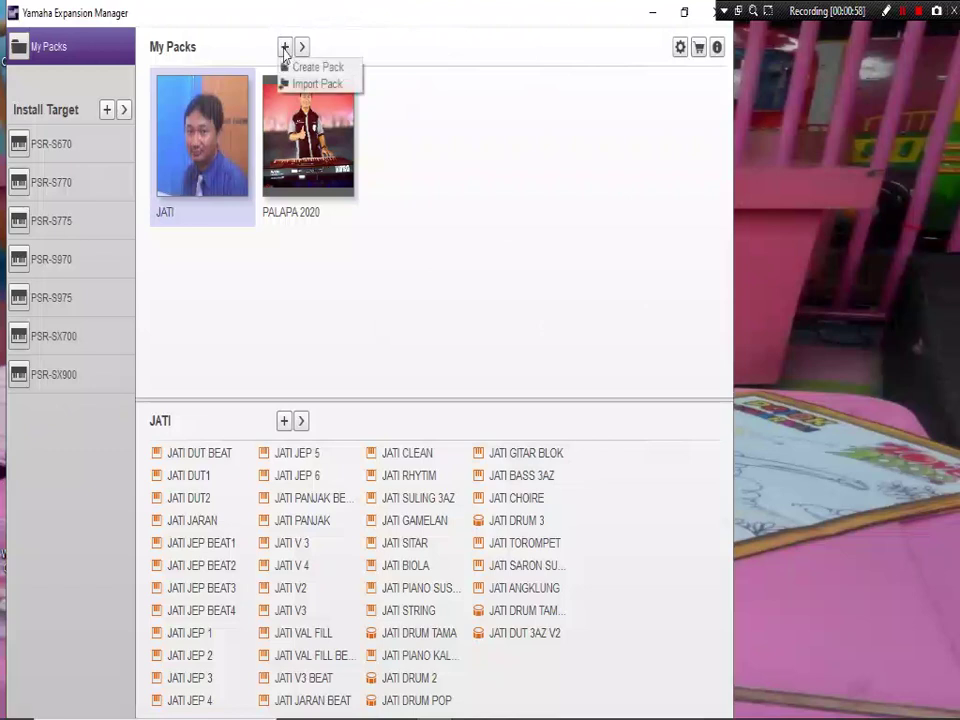
left_click(331, 90)
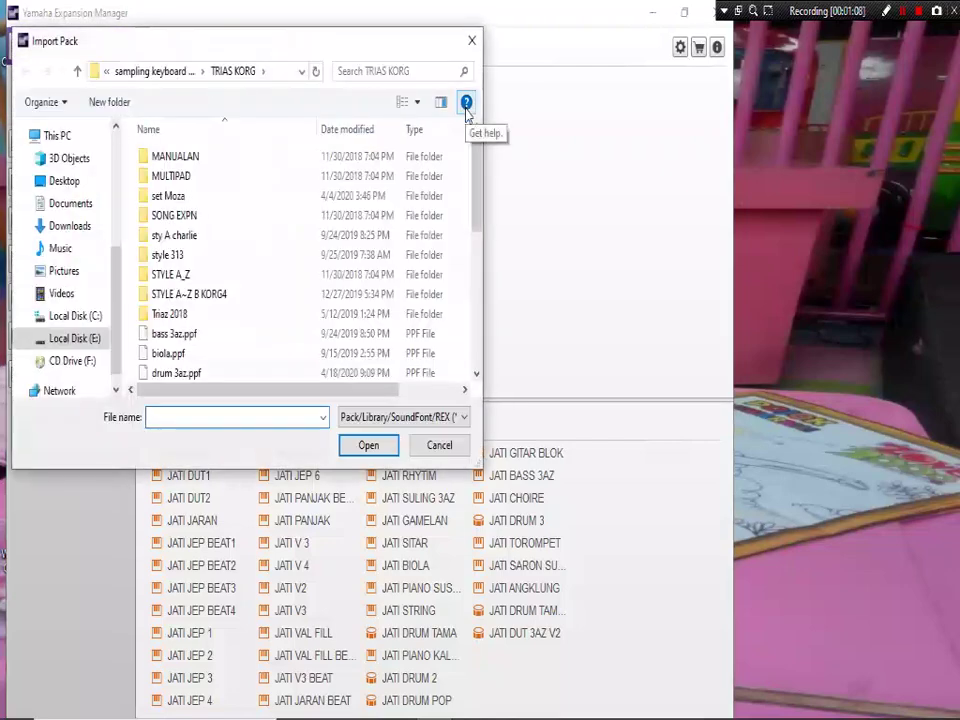
Import MASTER YEP.yep from the SONG+STYLE+MASTER YEP folder inside KEYBOARD and dismiss the import message
left_click(135, 73)
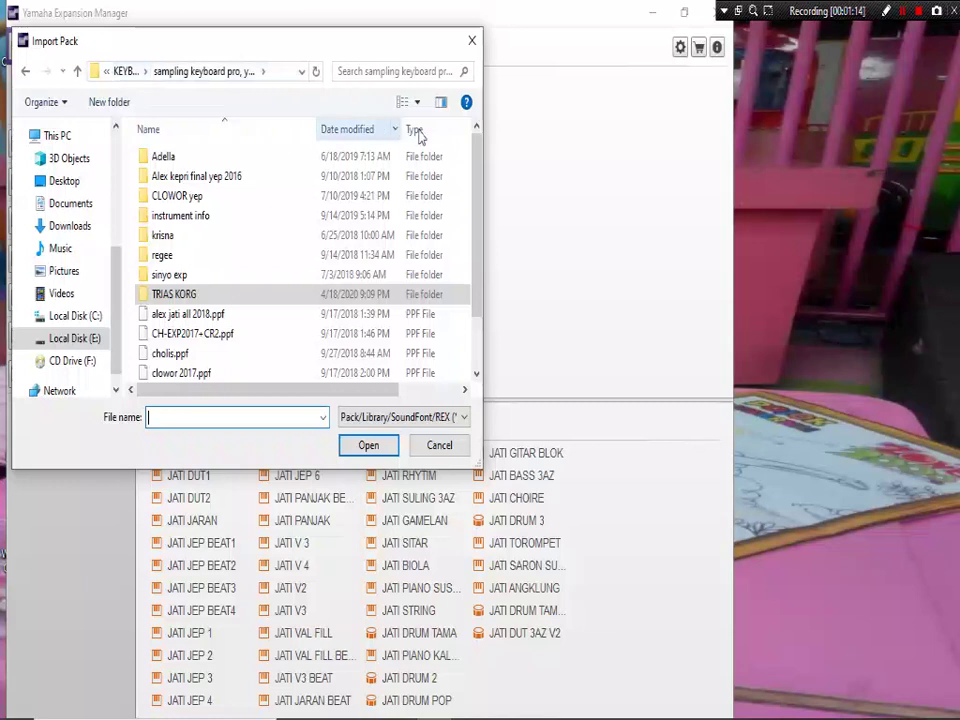
left_click(125, 72)
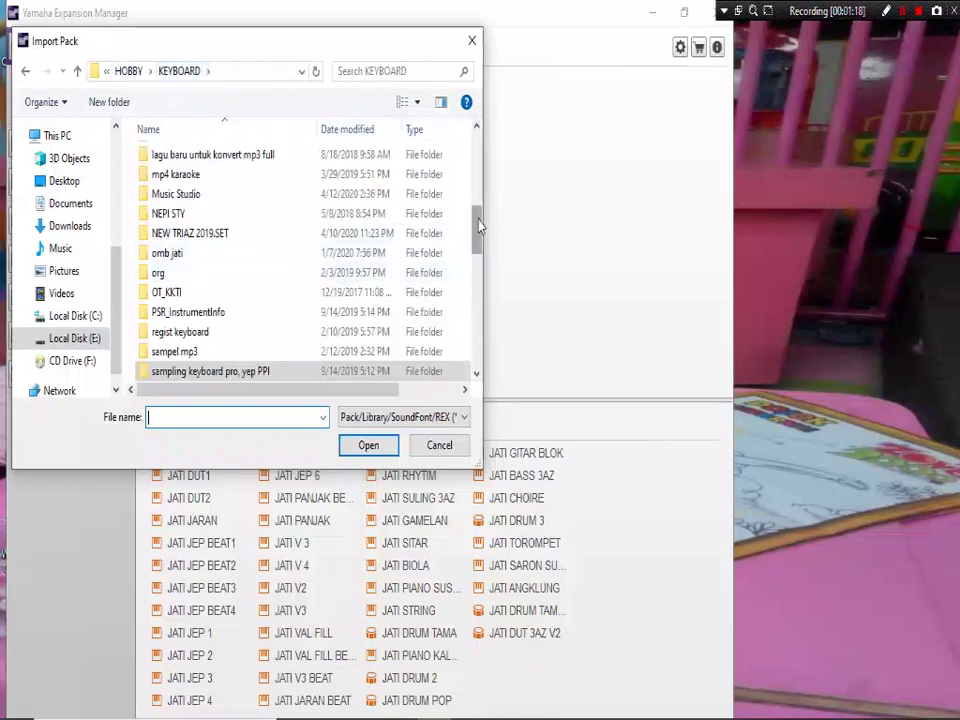
left_click_drag(478, 227, 476, 268)
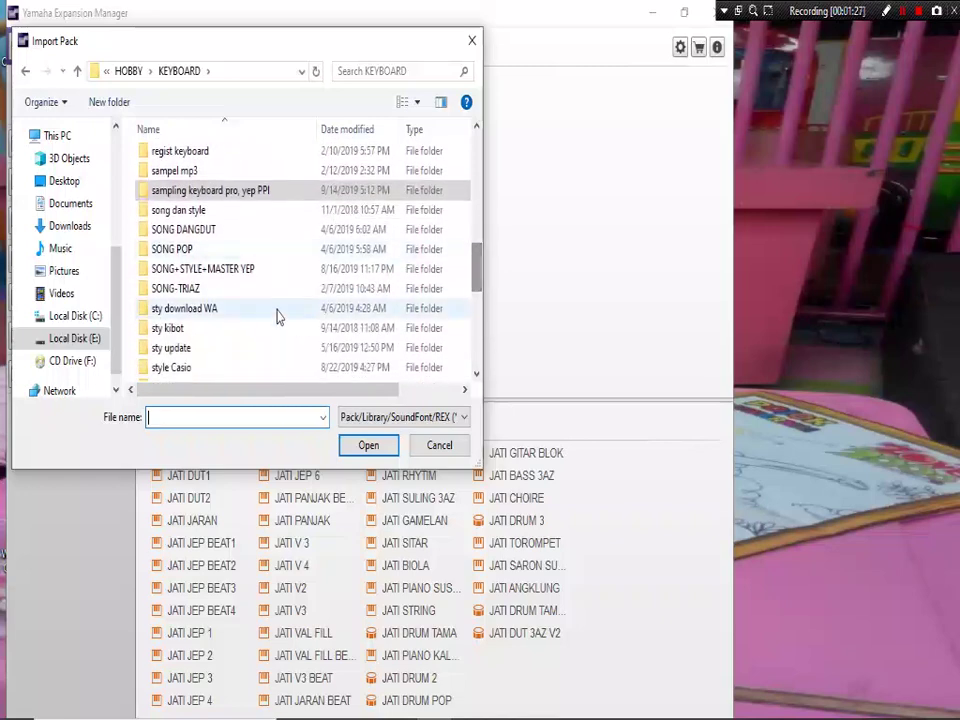
double_click(240, 270)
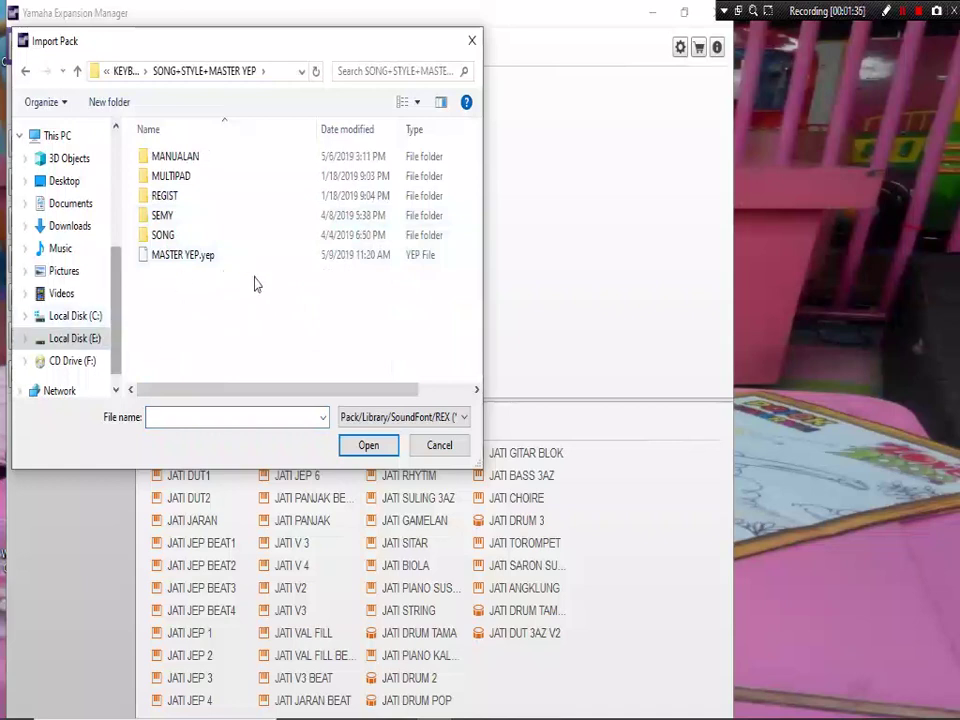
left_click(167, 260)
left_click(372, 446)
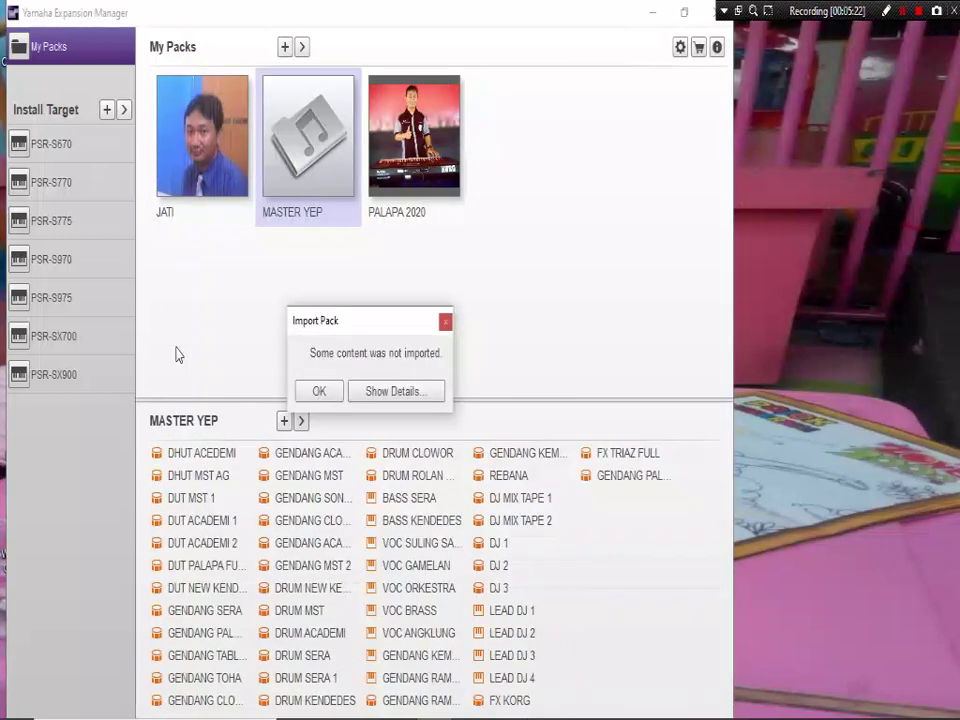
left_click(318, 391)
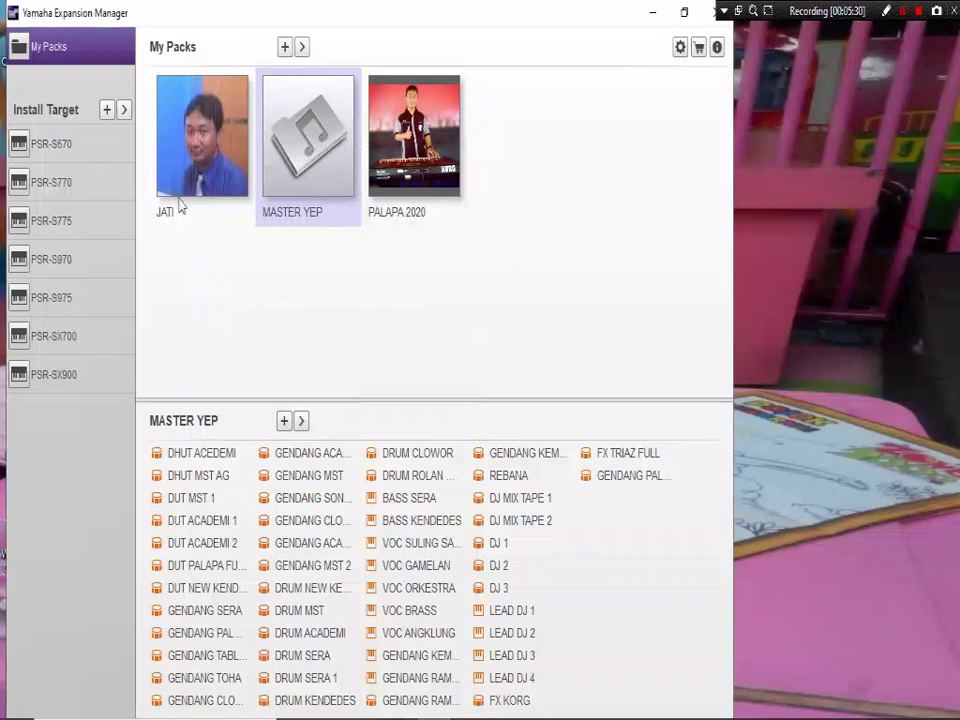
For the PSR-S770 install target, exclude the PALAPA 2020 and JATI packs and include only MASTER YEP
left_click(57, 190)
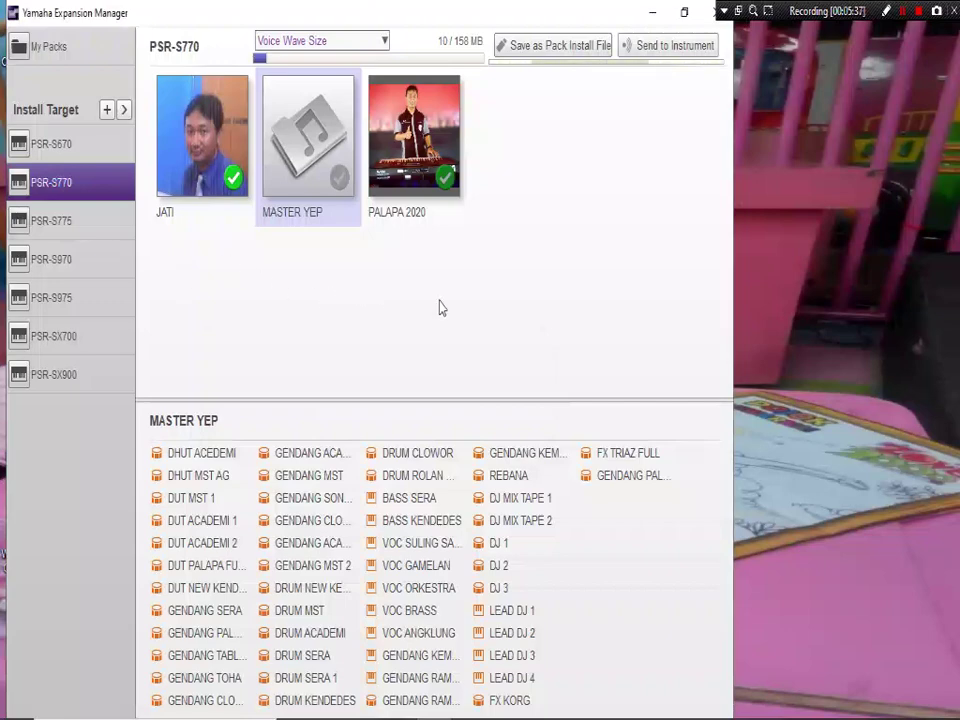
left_click(447, 185)
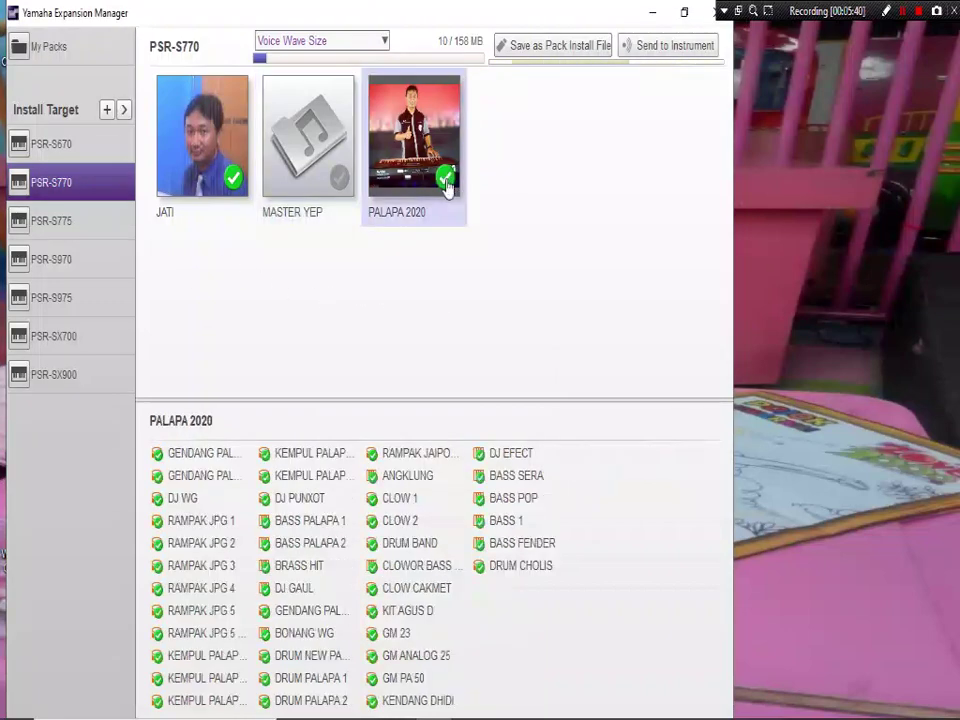
left_click(446, 179)
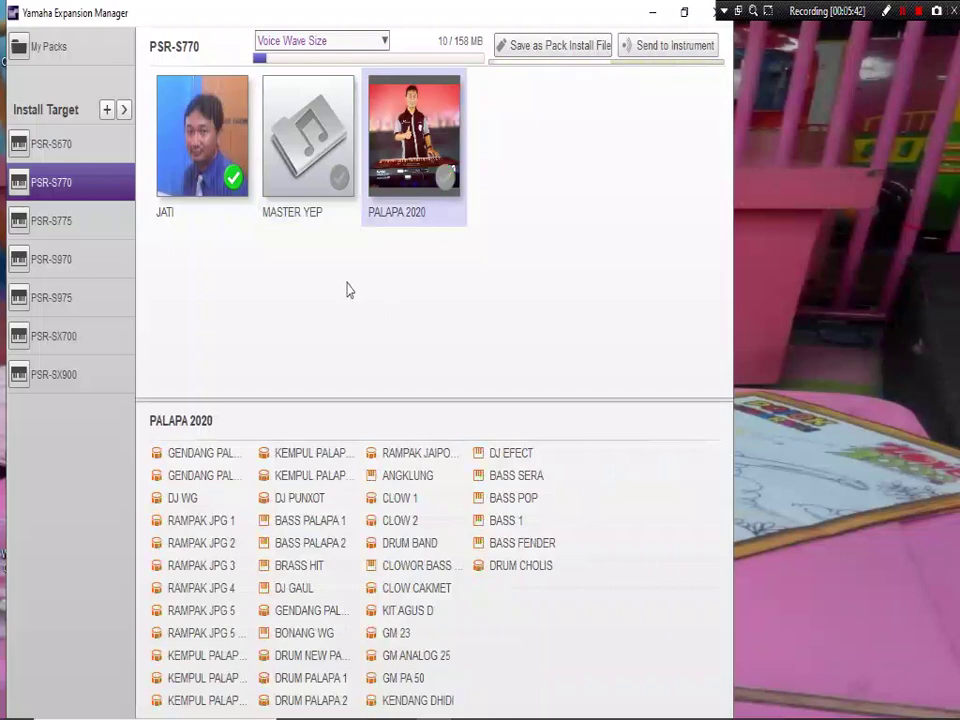
left_click(232, 180)
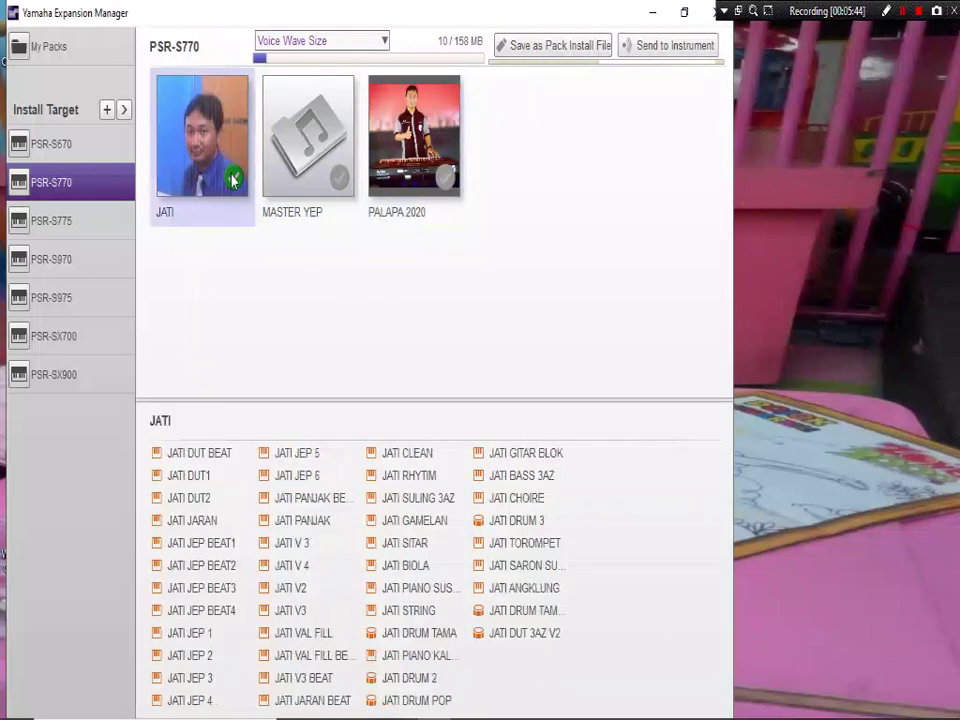
left_click(340, 179)
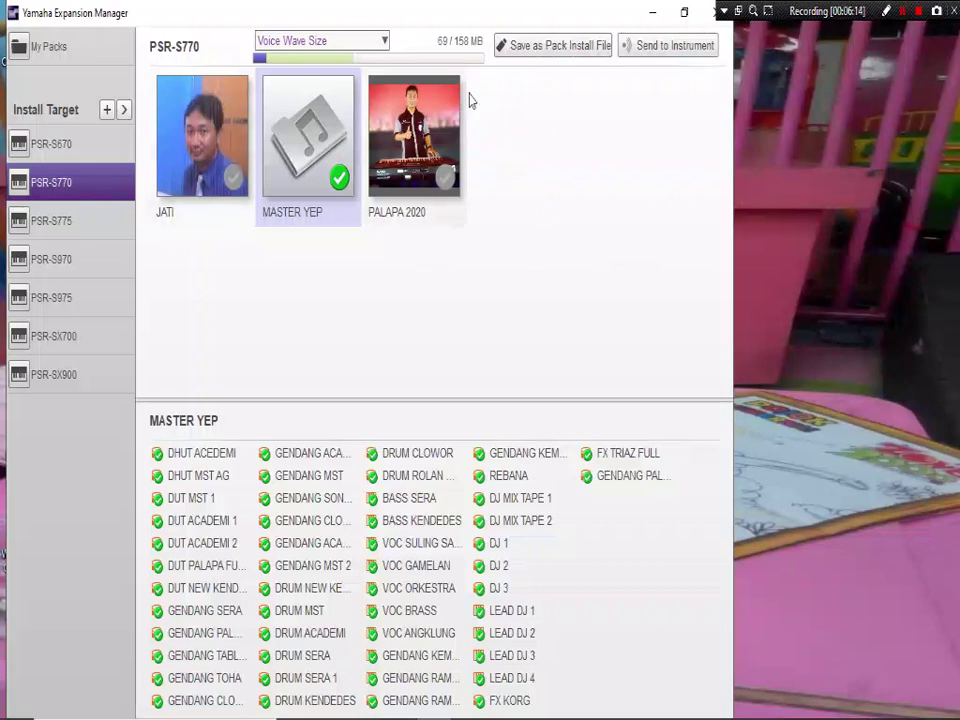
Save the PSR-S770 selection as a pack installation file named PSR-S770_master.ppi in the TRIAS KORG folder
left_click(553, 45)
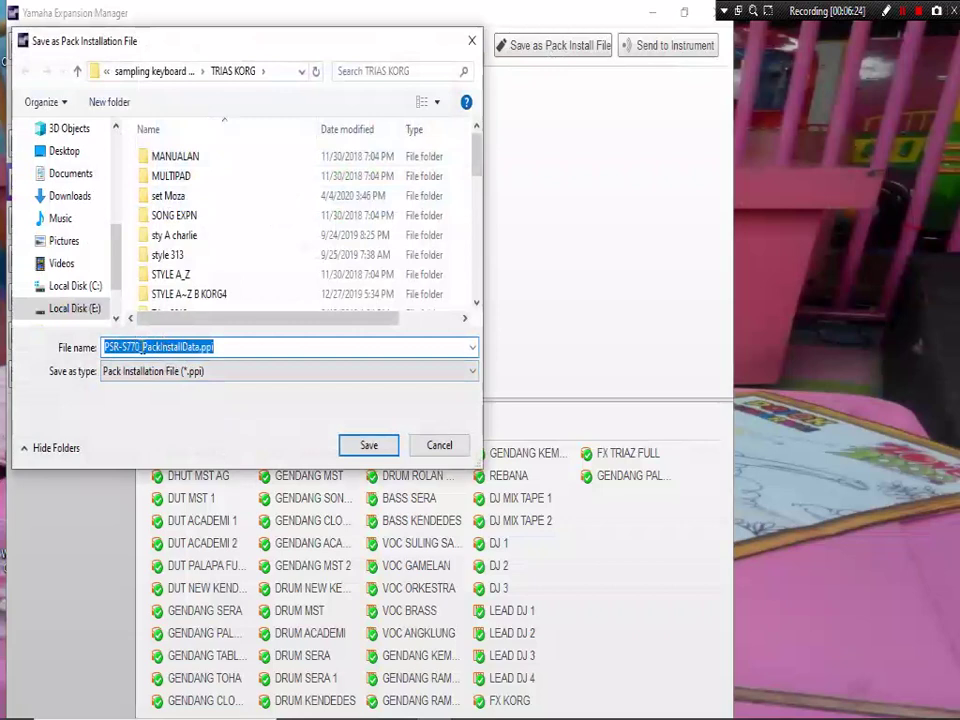
left_click_drag(142, 347, 200, 347)
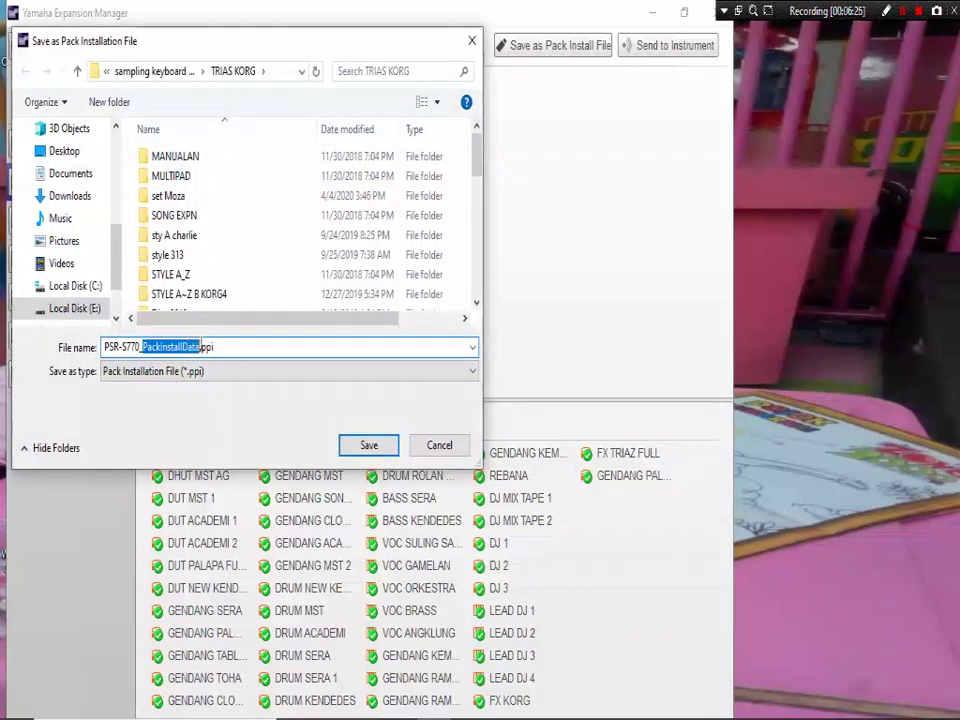
type("m")
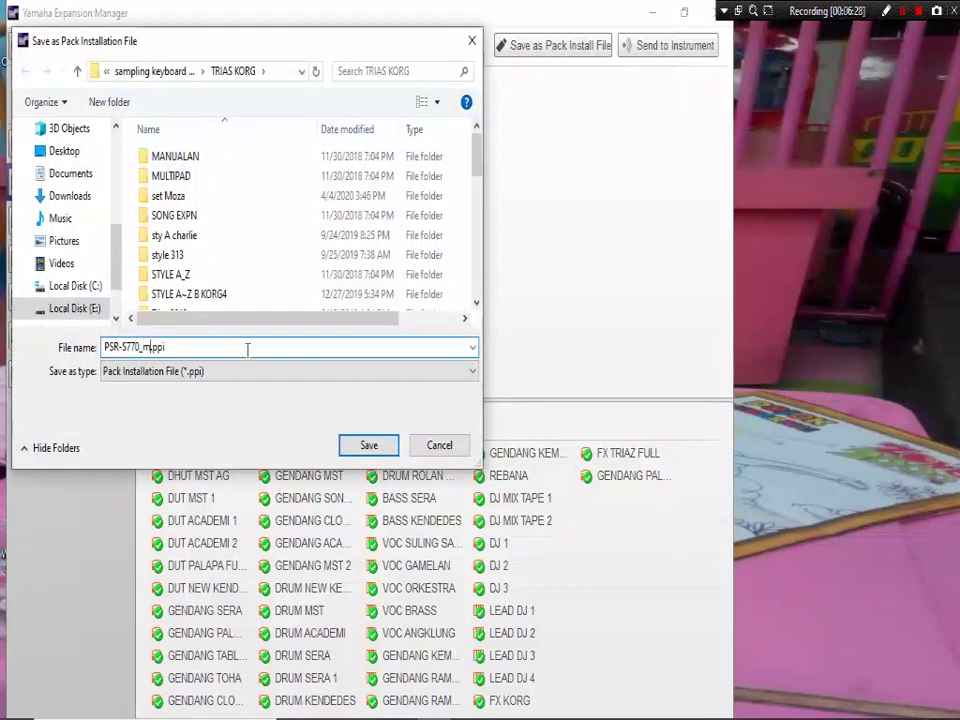
type("aster")
left_click(368, 445)
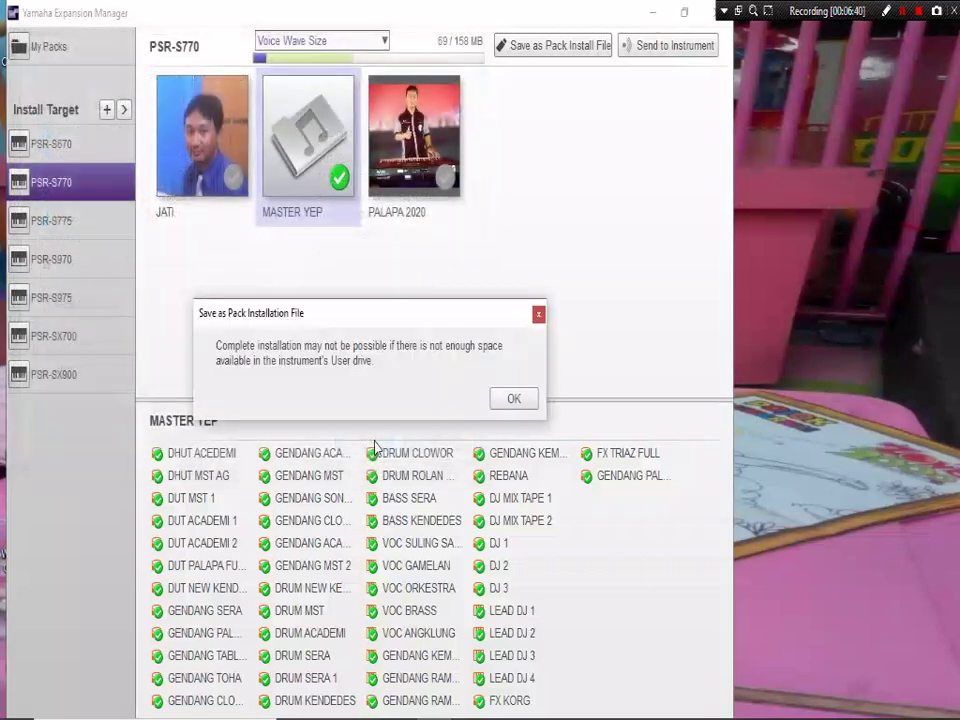
left_click(530, 401)
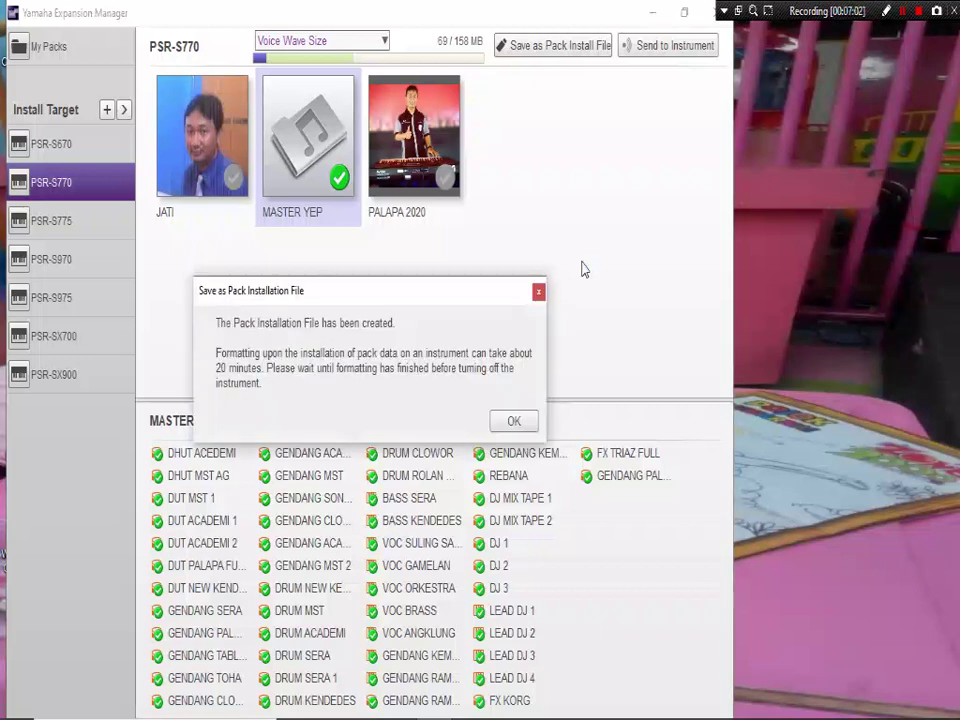
left_click(521, 422)
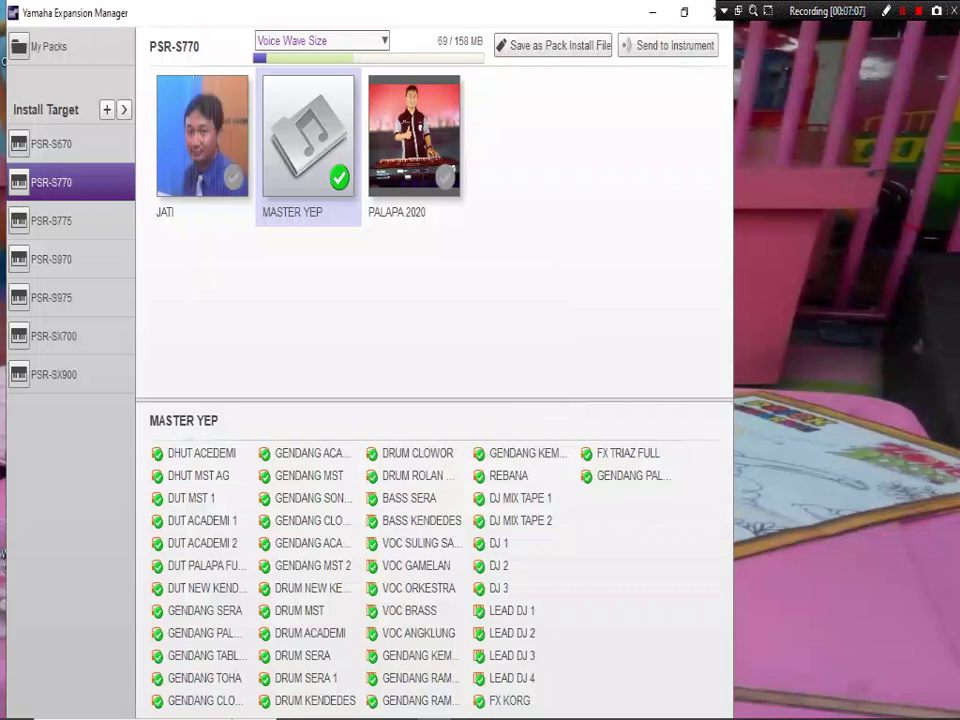
Switch to File Explorer and look through KEYBOARD > sampling keyboard pro, yep PPI > TRIAS KORG for the saved pack installation file
mouse_move(221, 692)
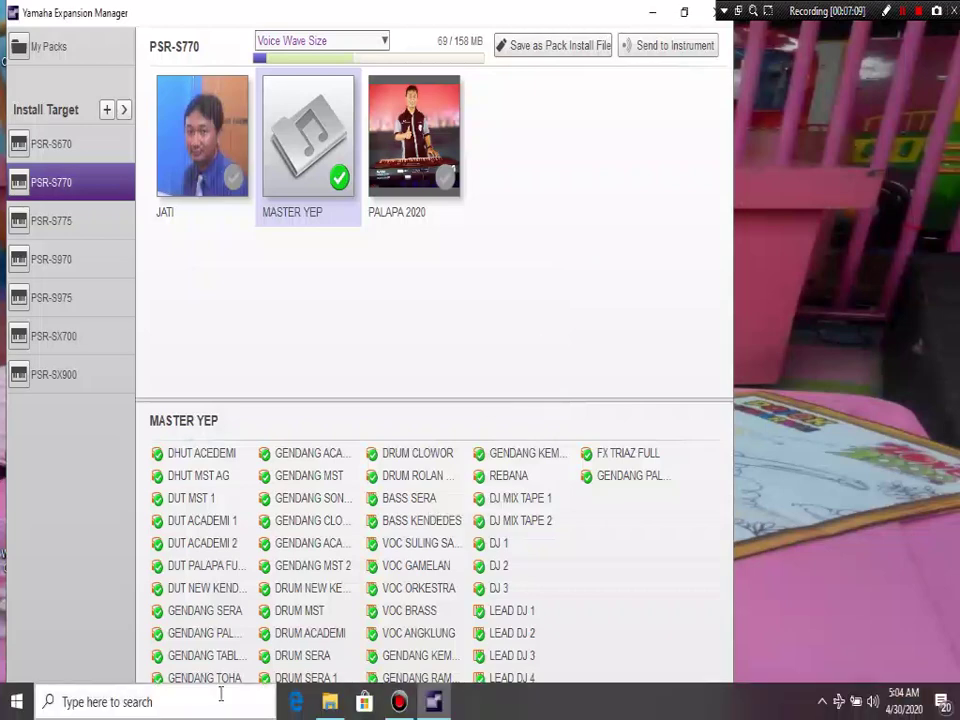
left_click(330, 701)
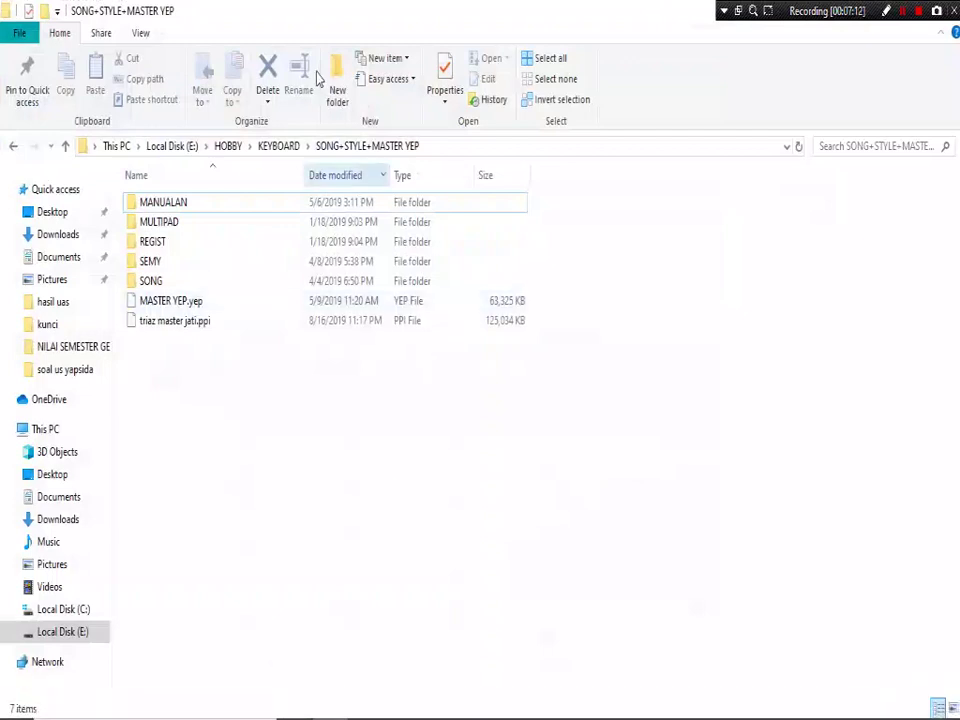
left_click(278, 147)
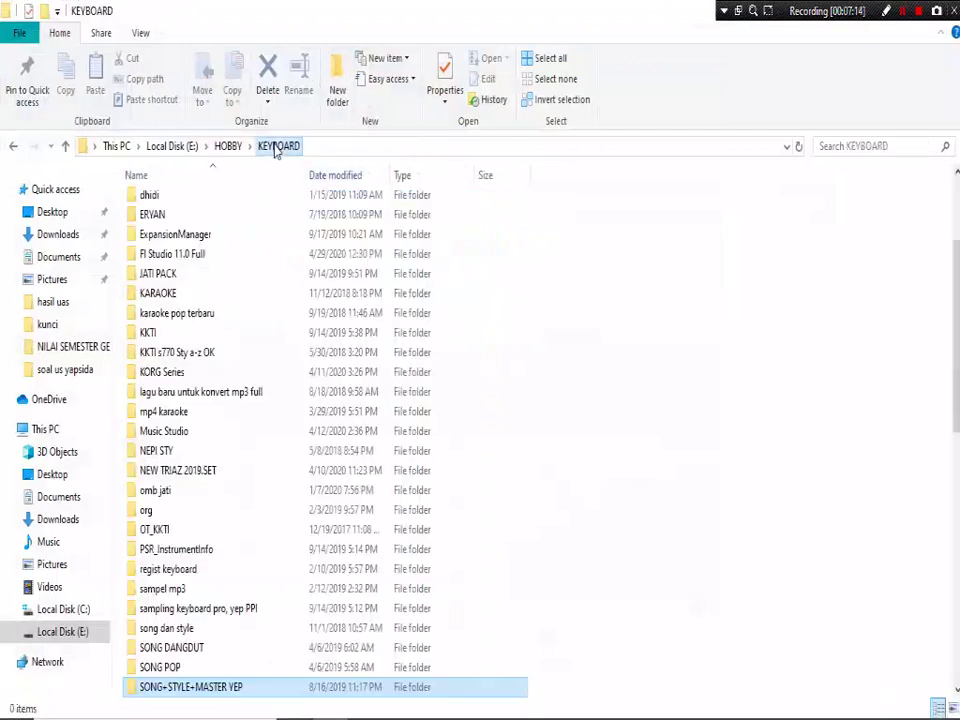
double_click(251, 608)
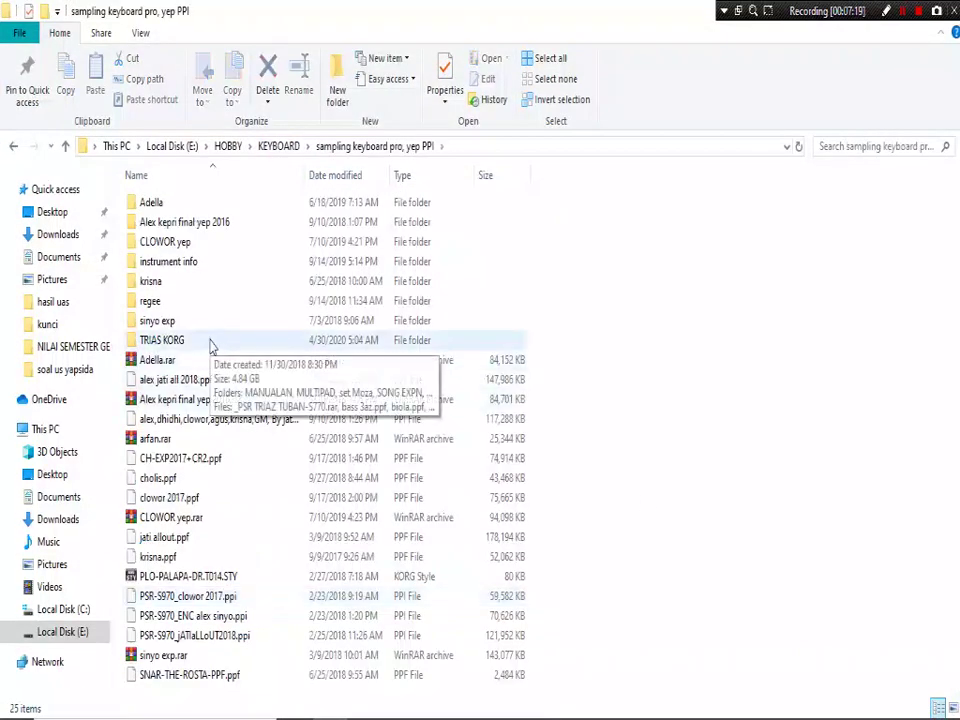
double_click(211, 342)
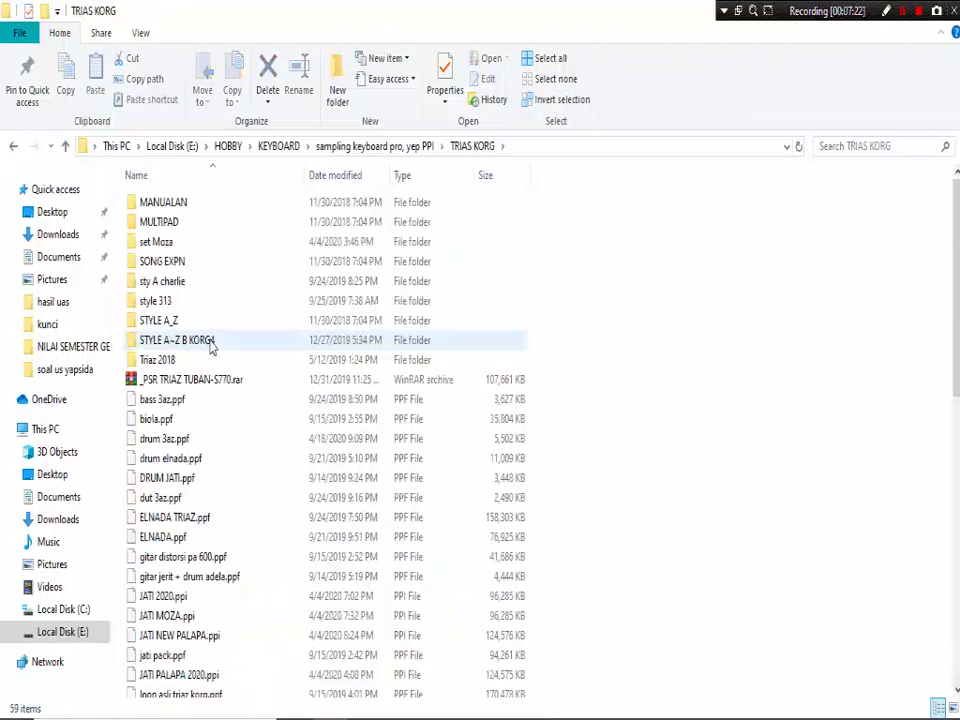
left_click_drag(955, 299, 860, 246)
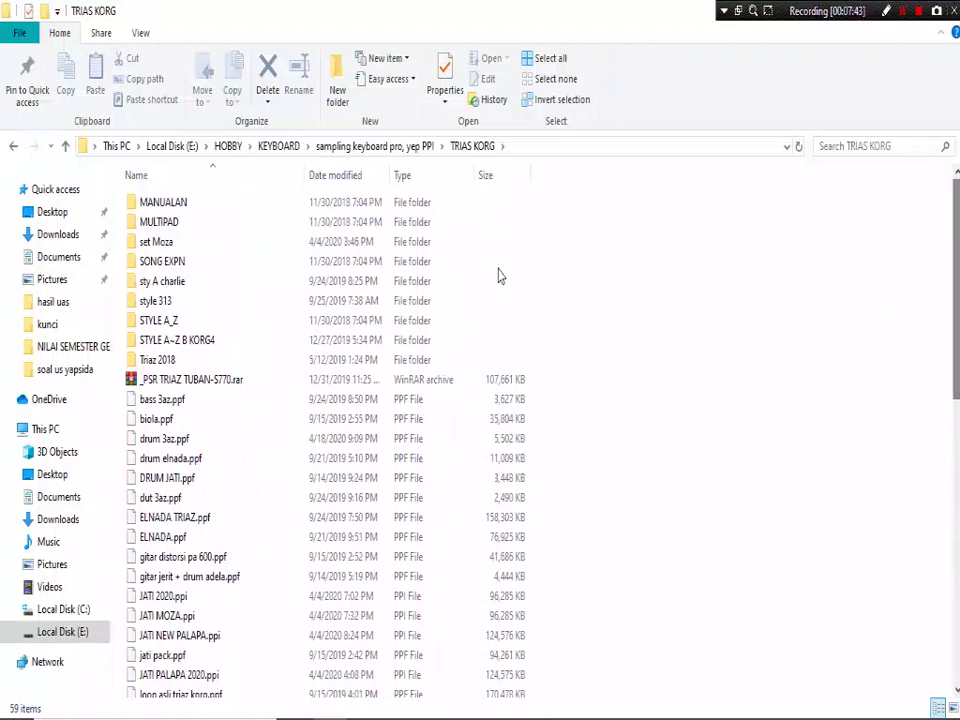
Check the Triaz 2018 subfolder and the parent folders up to KEYBOARD for the saved pack installation file
double_click(161, 366)
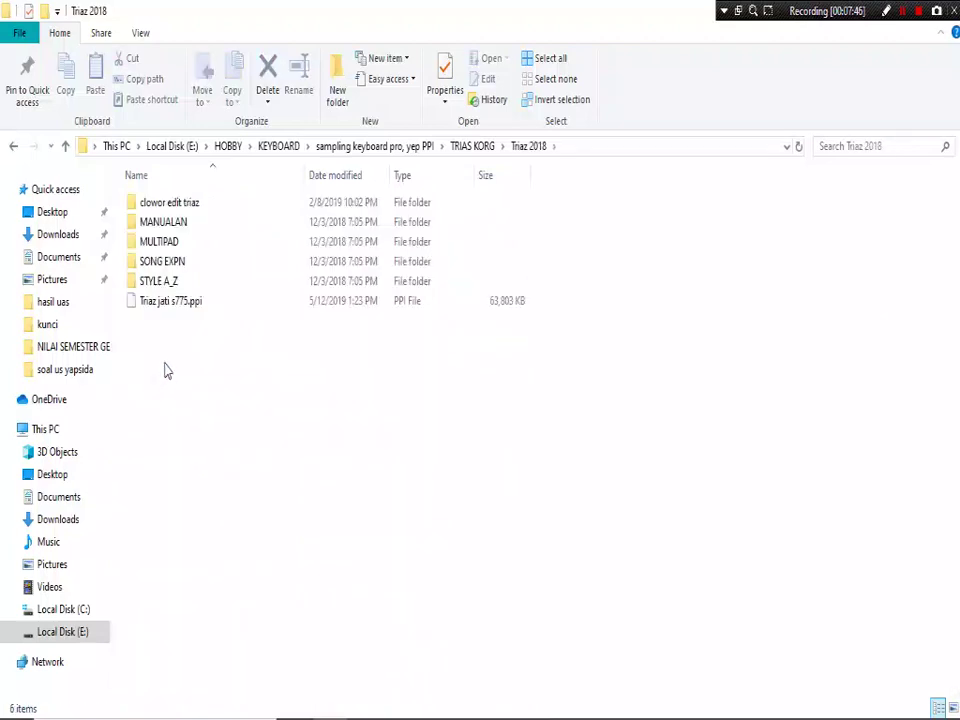
left_click(471, 146)
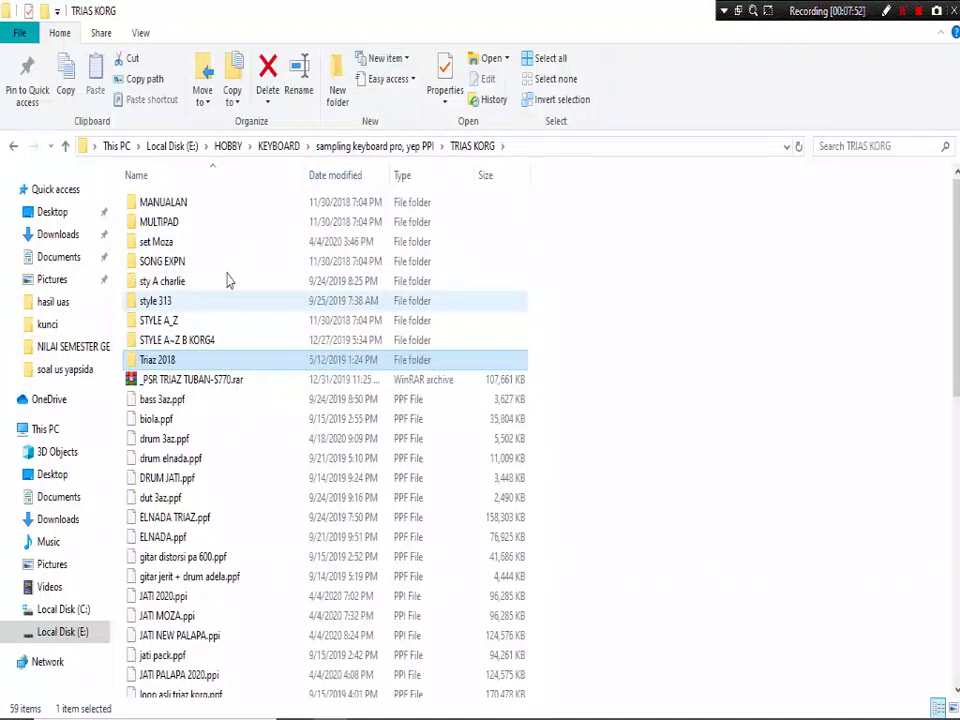
left_click(399, 148)
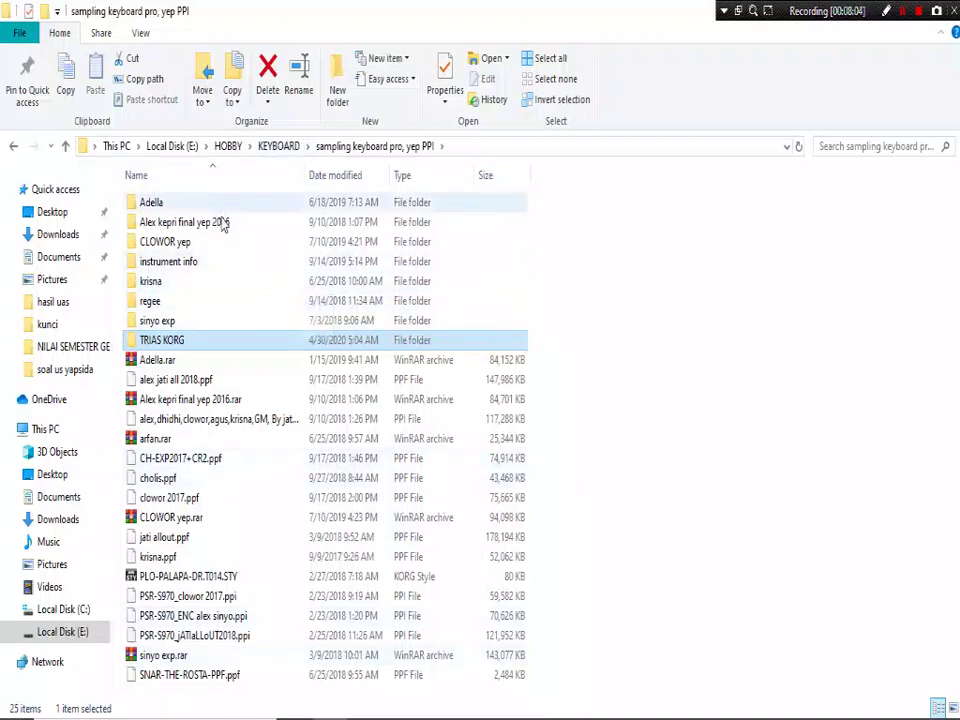
left_click(280, 146)
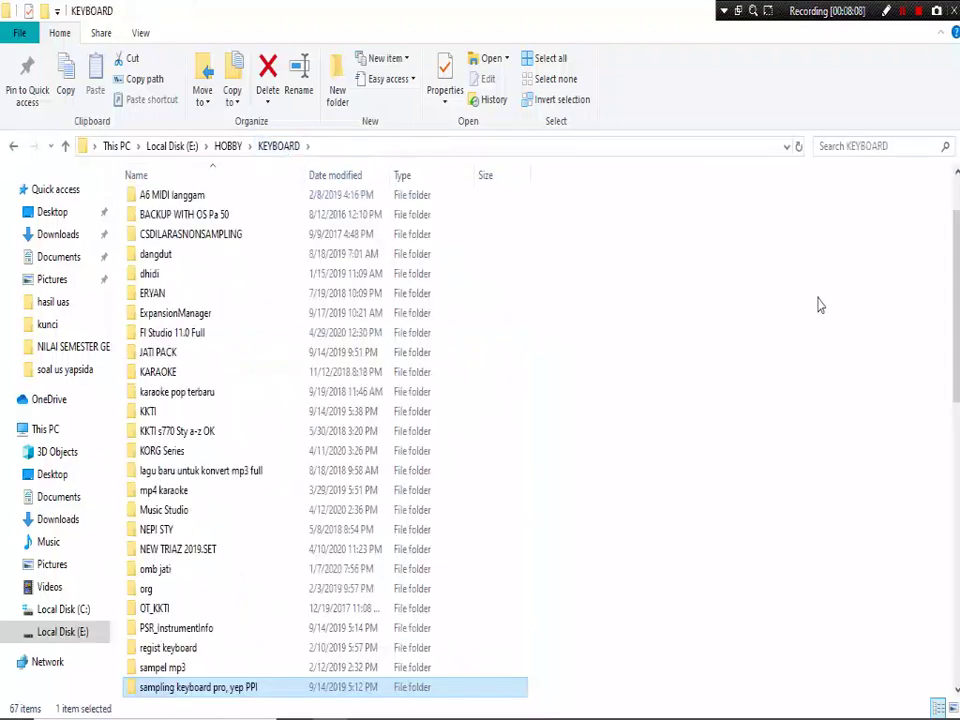
left_click_drag(955, 305, 945, 536)
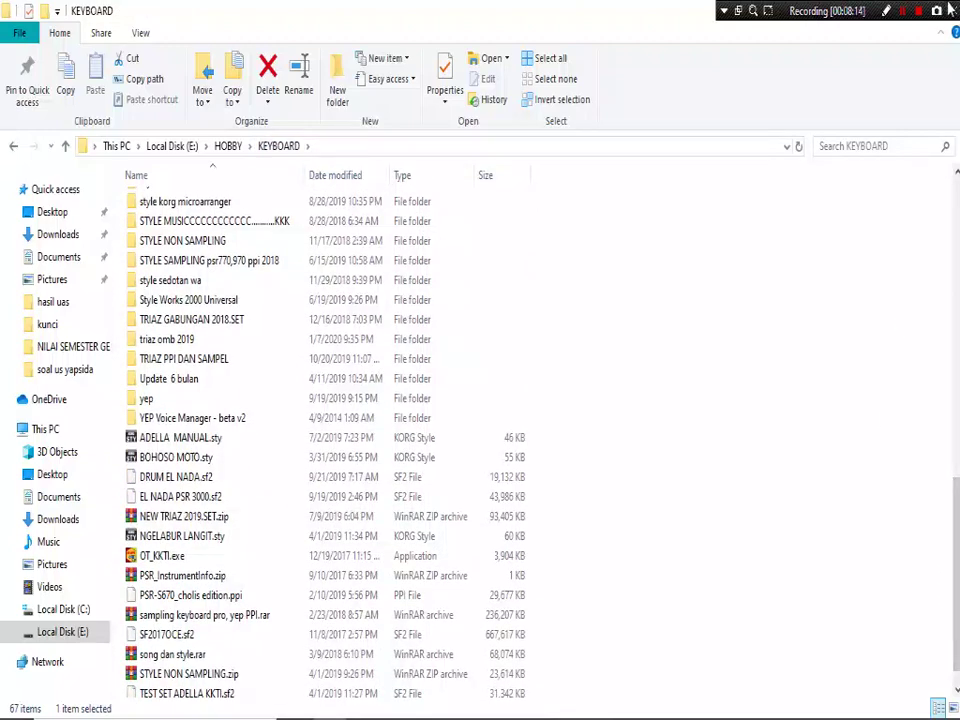
left_click(902, 10)
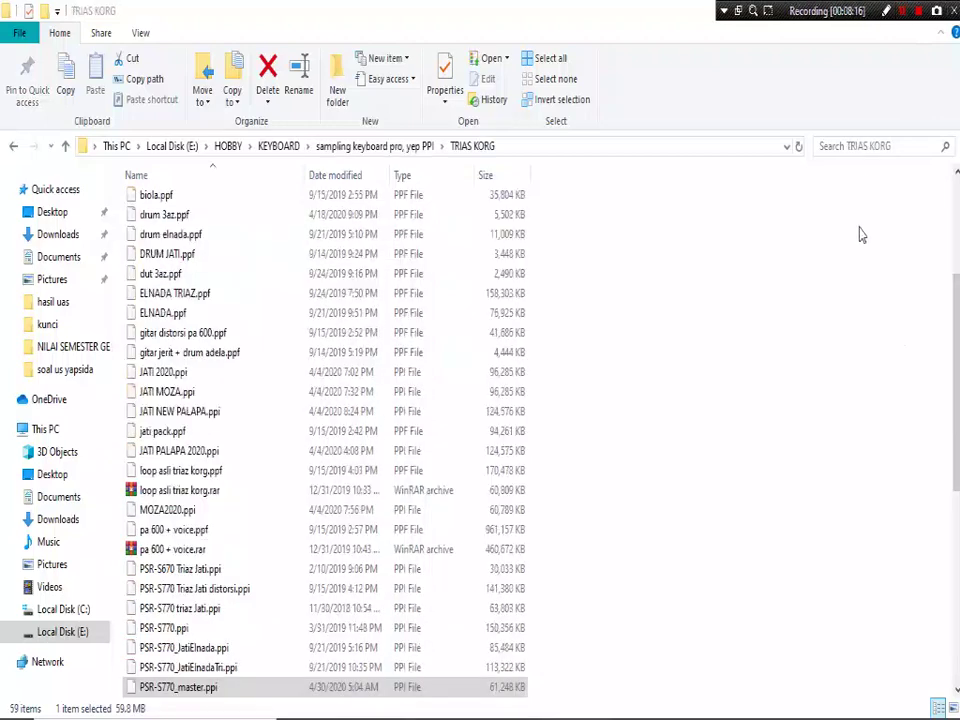
Move PSR-S770_master.ppi from the TRIAS KORG folder into KEYBOARD > SONG+STYLE+MASTER YEP
scroll(800, 310, "down", 4)
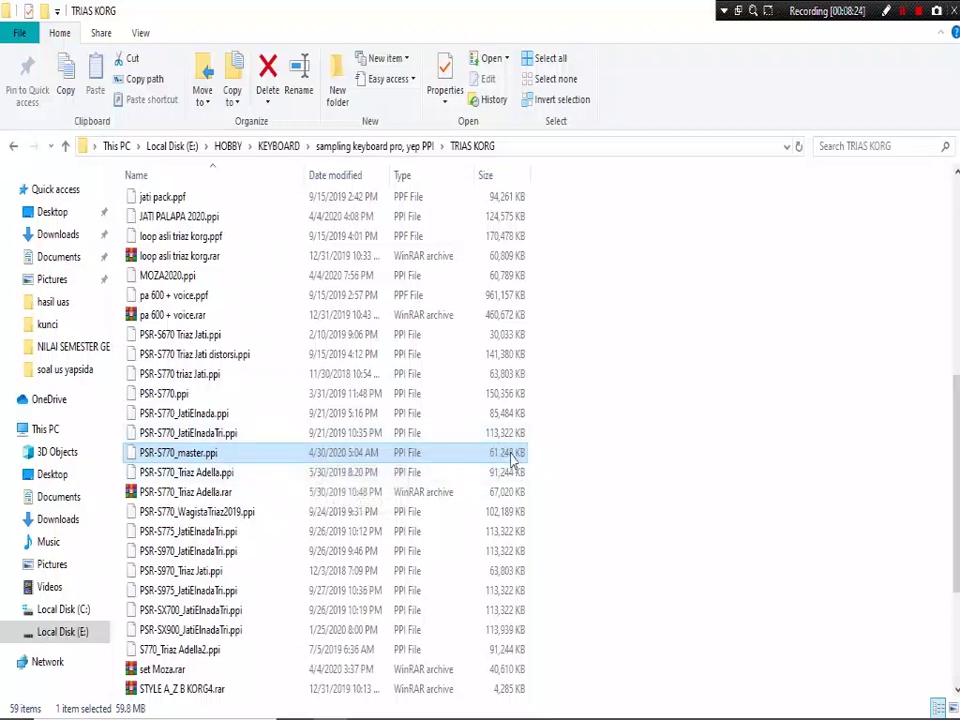
right_click(336, 458)
left_click(415, 323)
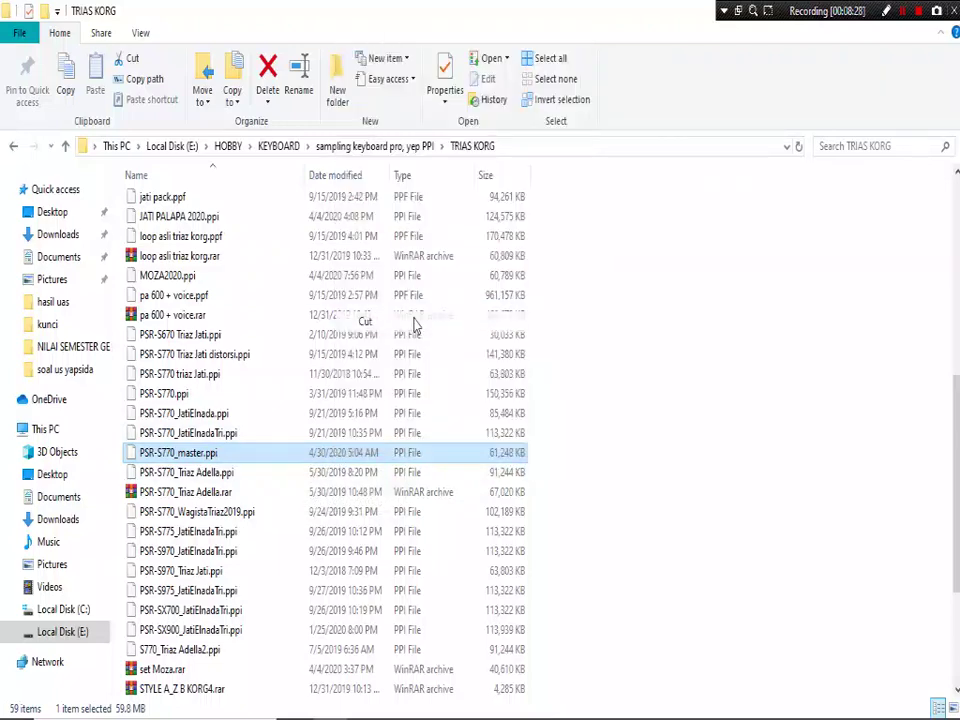
left_click_drag(957, 480, 913, 165)
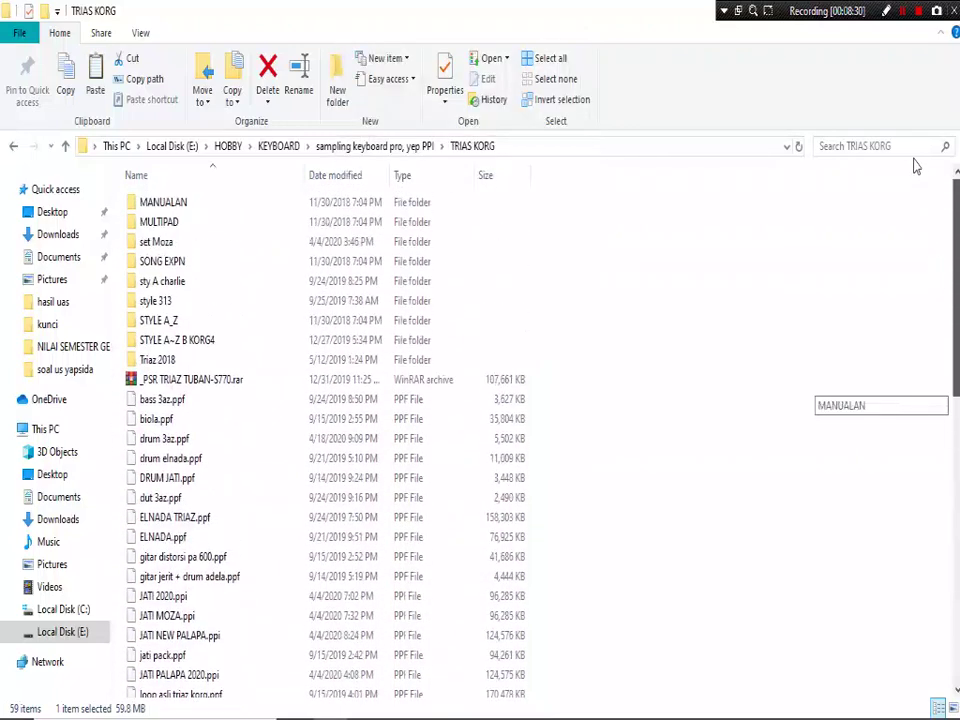
left_click(280, 146)
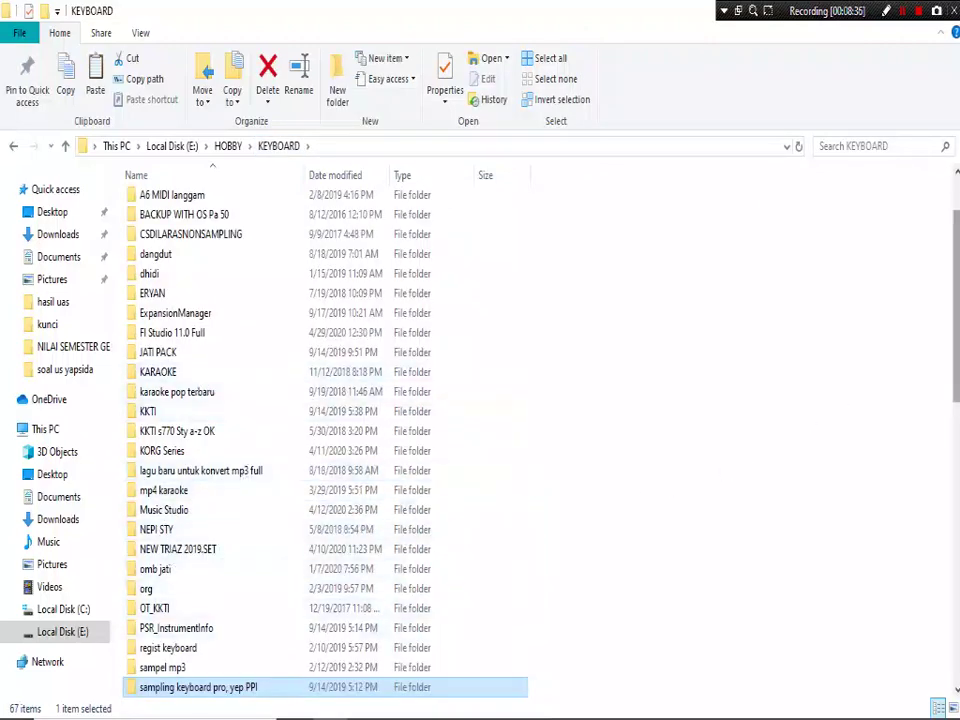
scroll(797, 369, "down", 5)
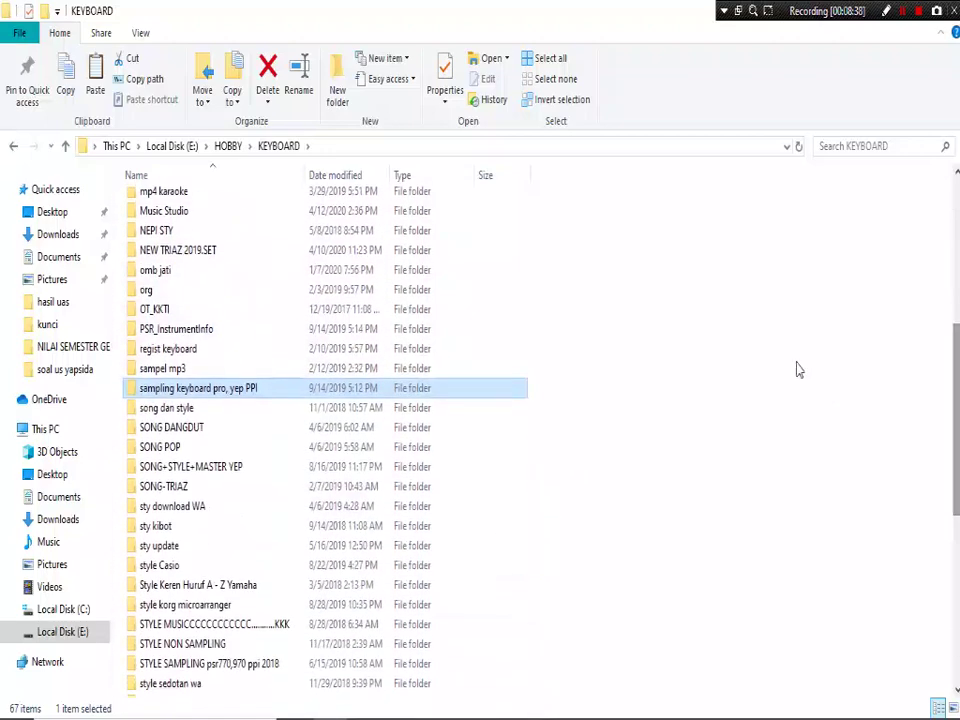
double_click(236, 467)
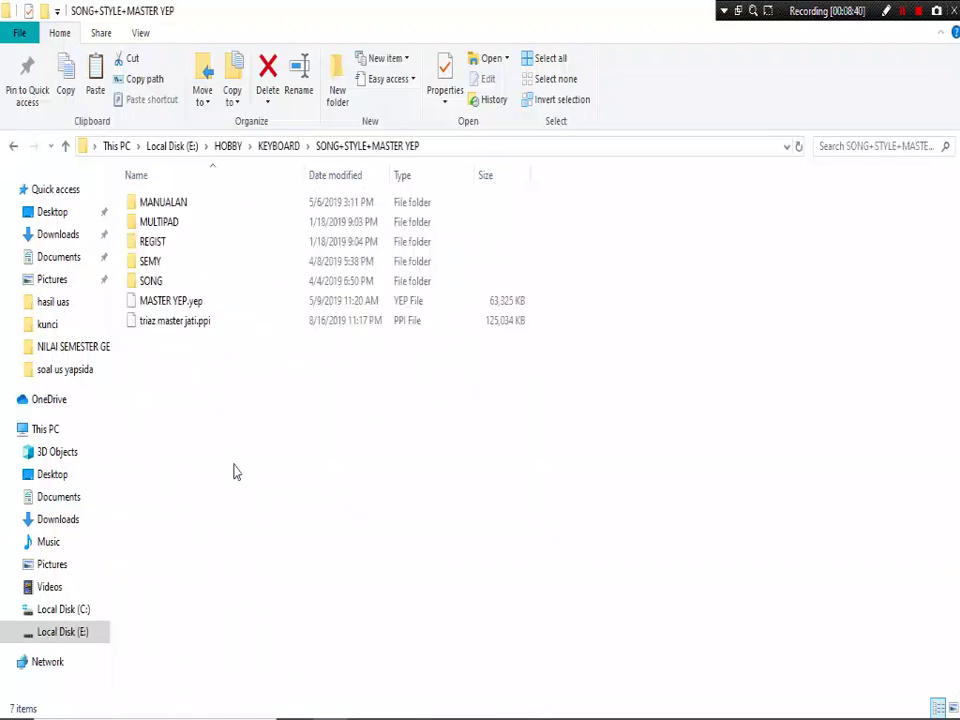
right_click(284, 508)
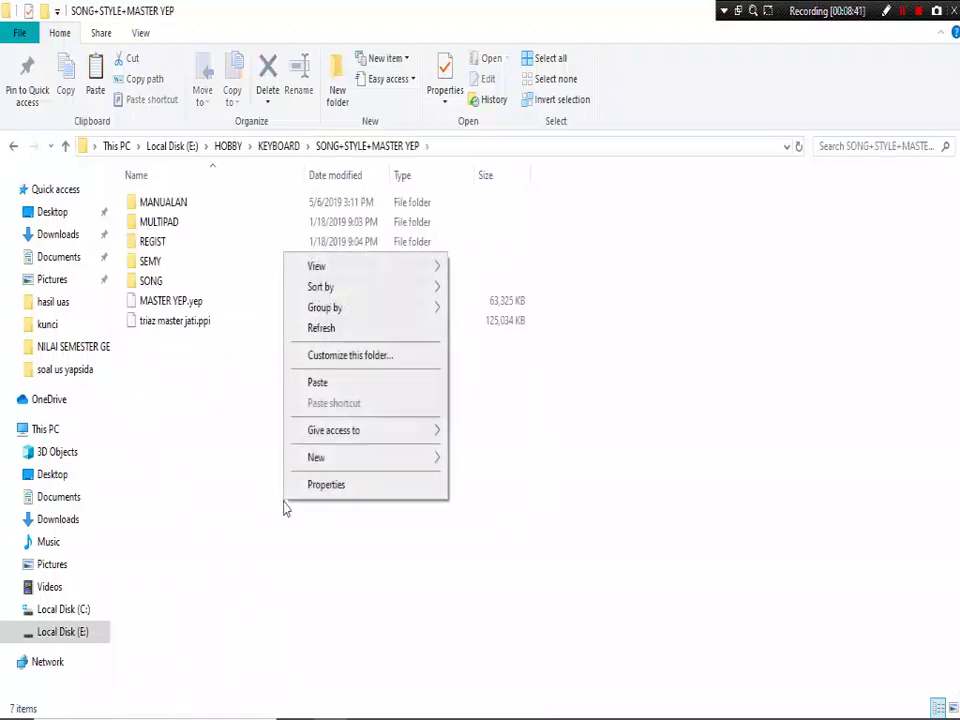
left_click(334, 386)
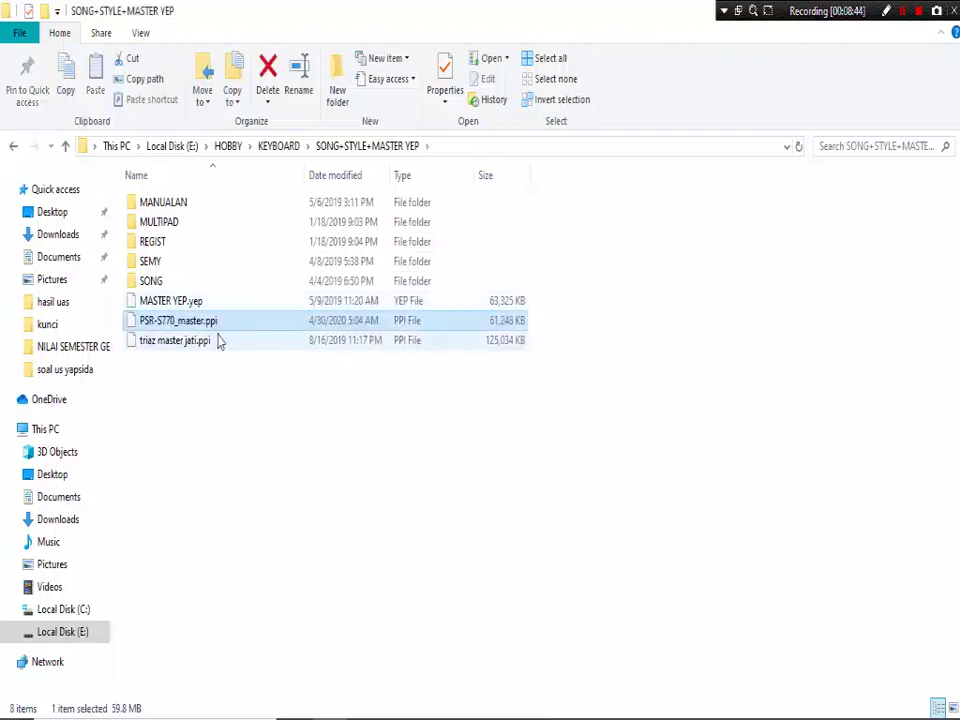